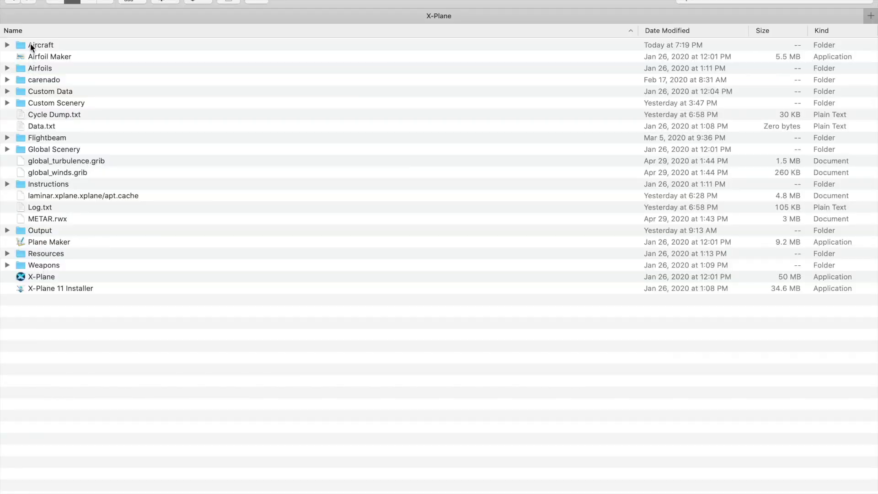
Expand Aircraft, My Hangar and Carenado SR22_GTSX_Turbo_v3.3 in the Finder list
left_click(7, 45)
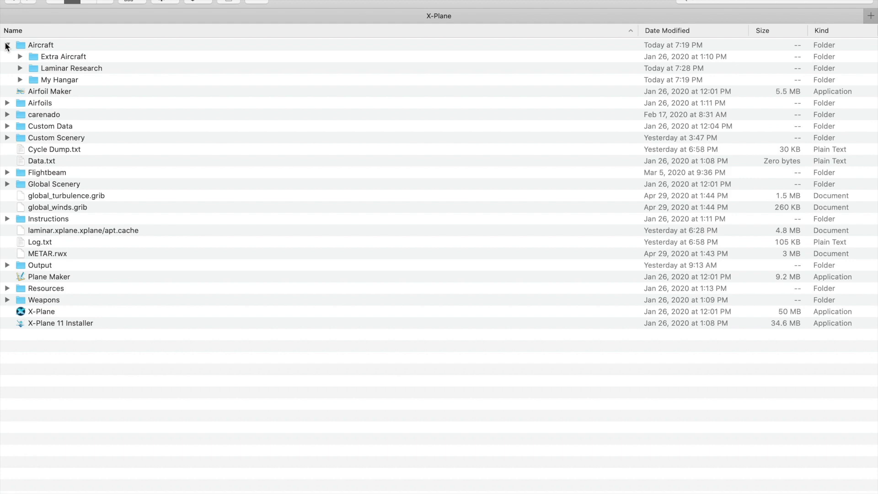
left_click(19, 68)
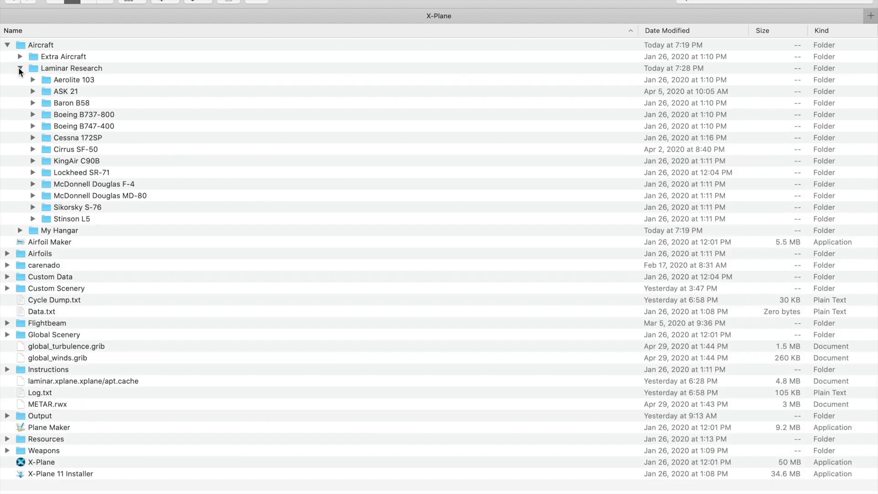
left_click(19, 68)
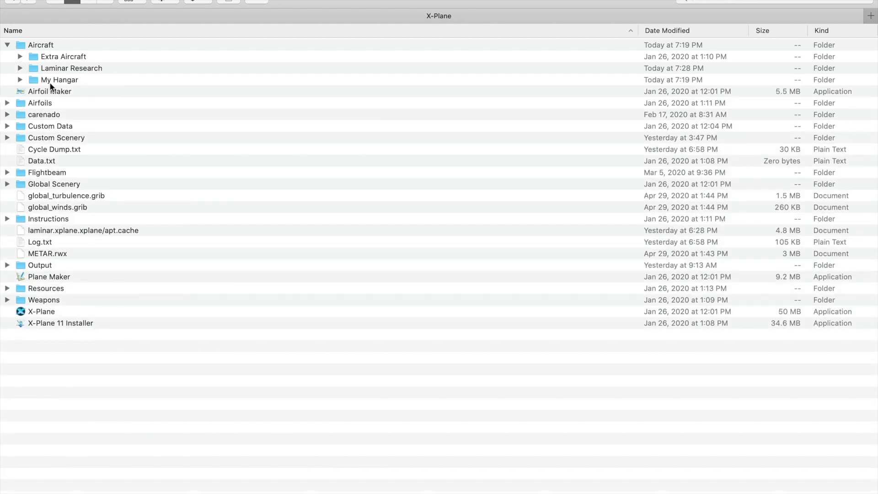
left_click(21, 80)
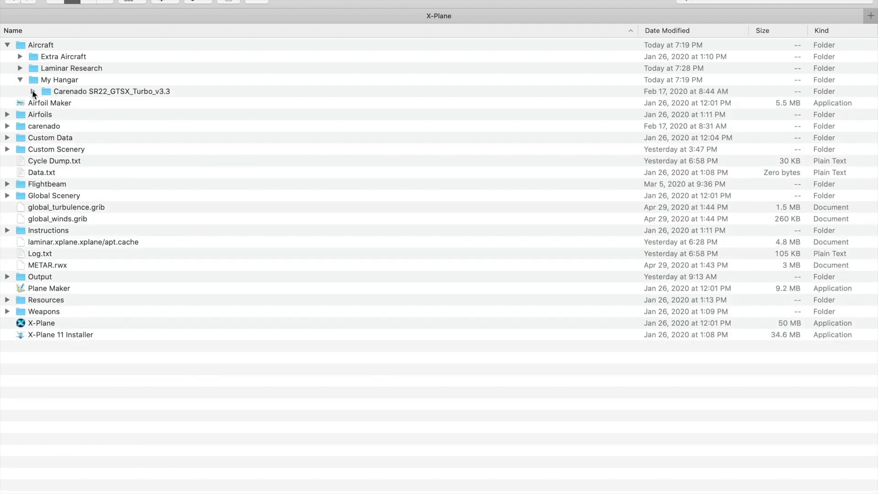
left_click(33, 92)
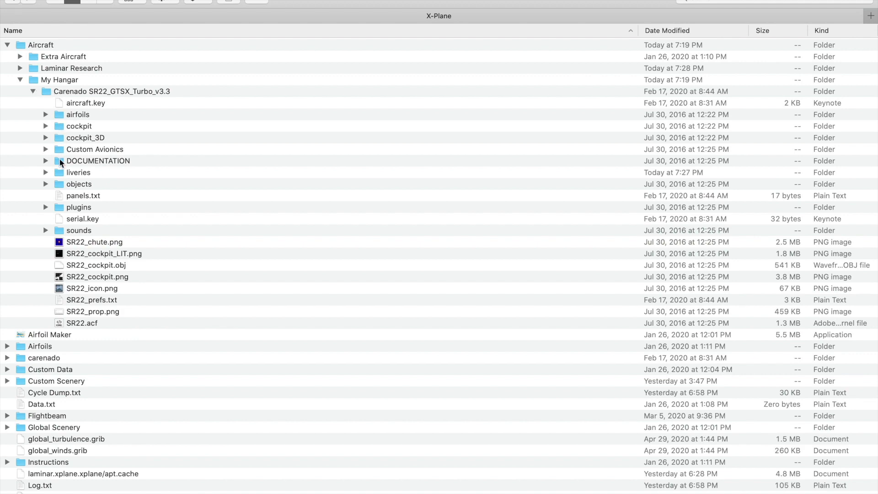
Preview the objects e1.png texture, then expand liveries and select VH-SLR's E1.png
left_click(45, 184)
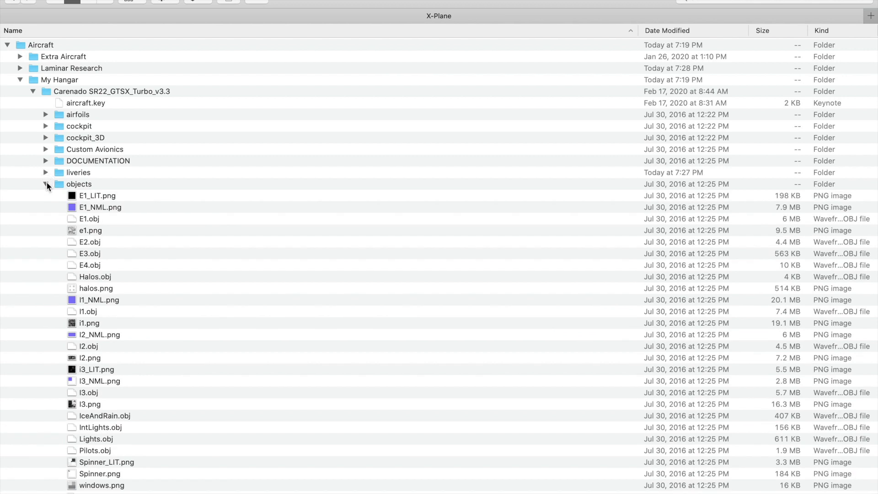
double_click(86, 231)
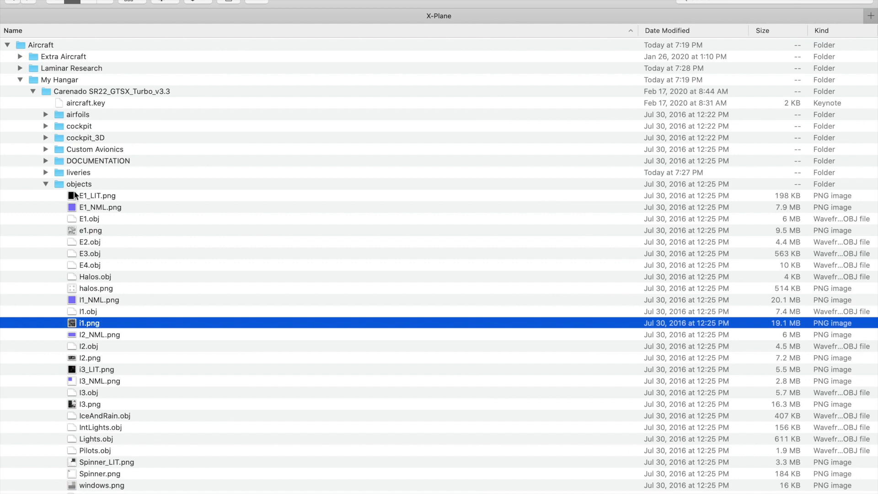
left_click(45, 173)
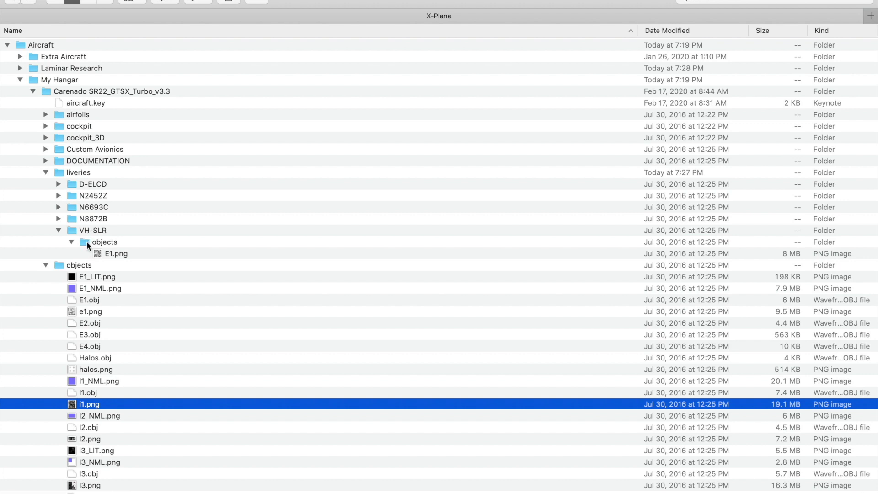
left_click(109, 255)
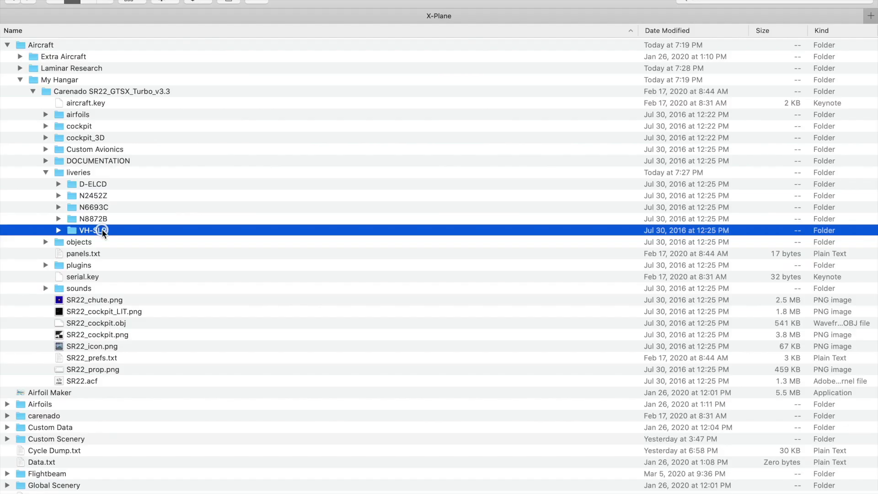
Duplicate the VH-SLR livery folder and rename the copy N359GC
right_click(102, 230)
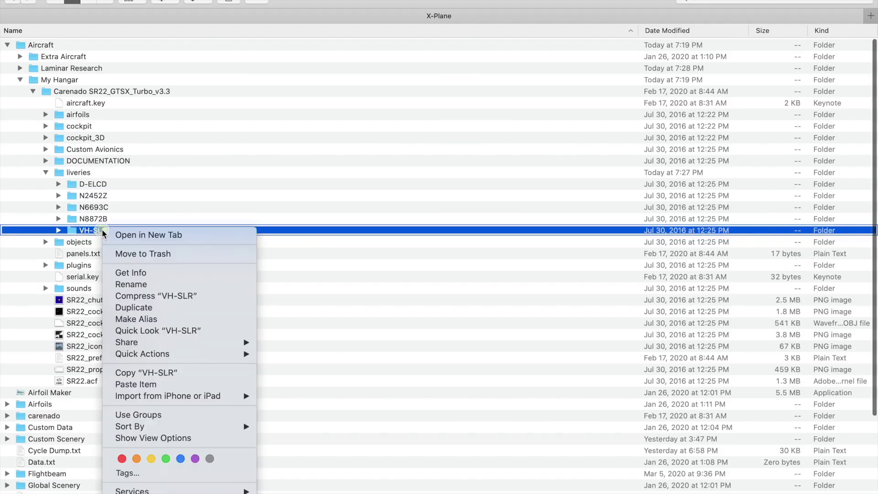
left_click(127, 307)
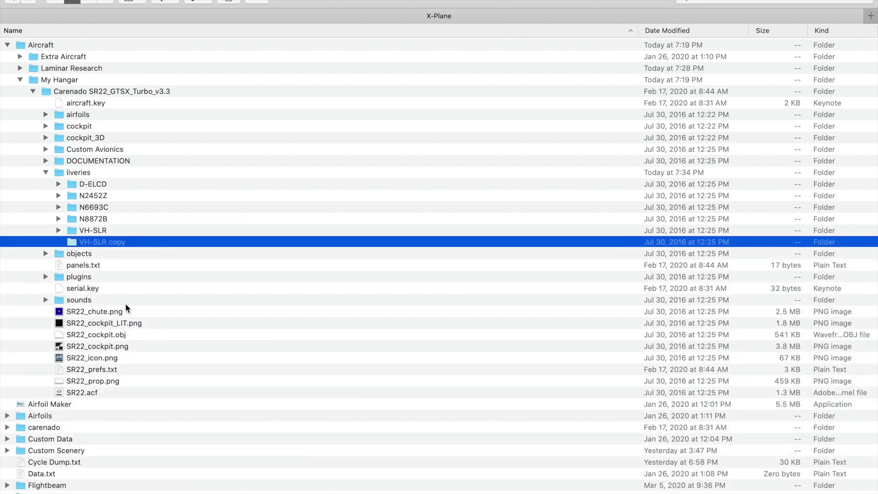
left_click(116, 245)
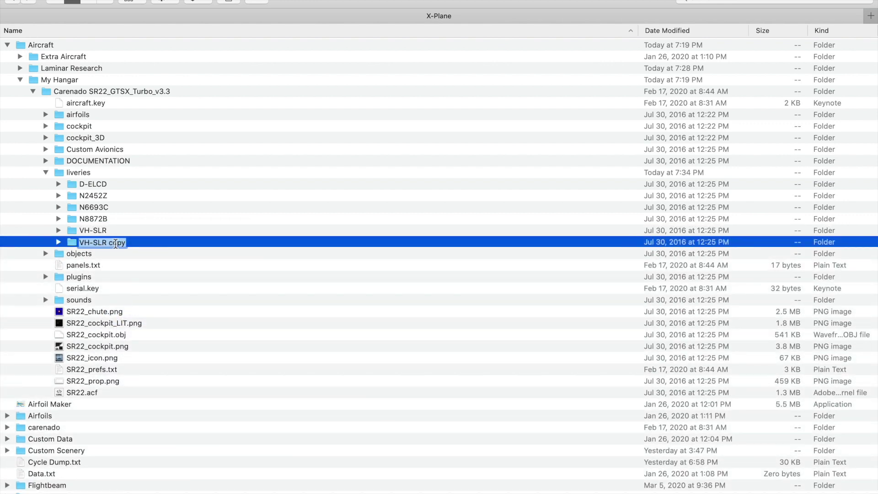
type("N359GC")
key("Return")
key("alt+Right")
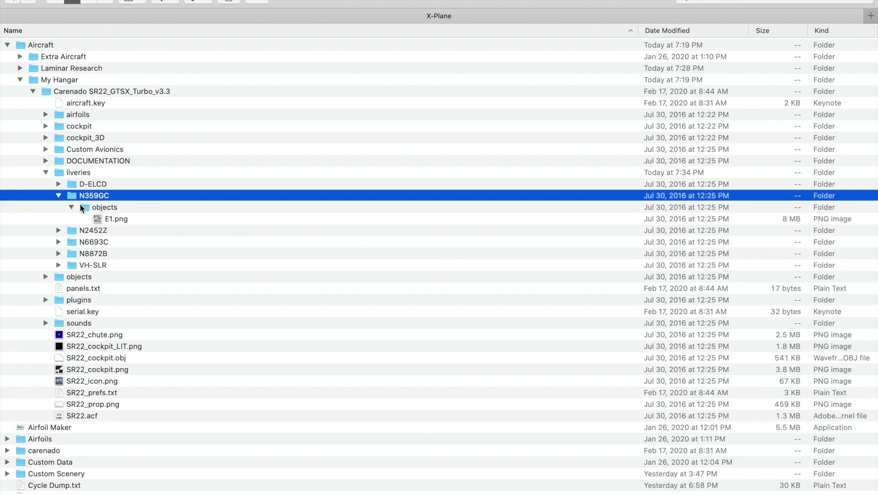
Open N359GC's E1.png and the main objects e1.png together in Photoshop 2020
left_click(117, 222)
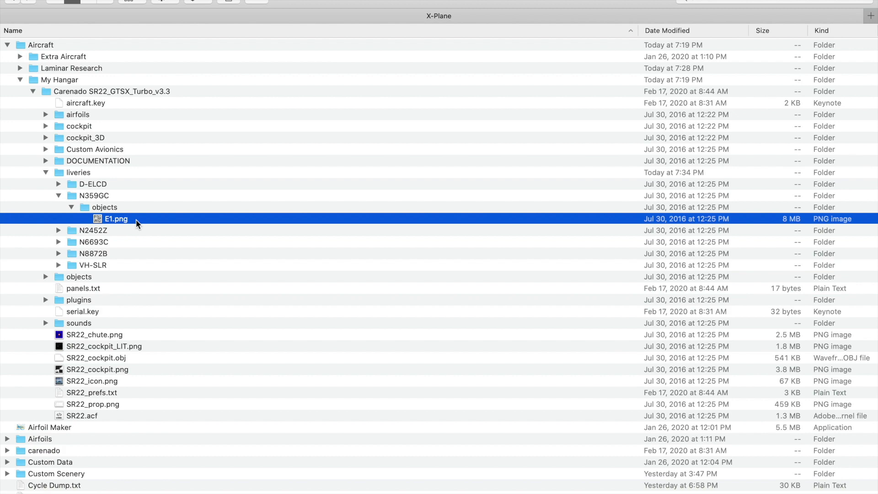
left_click(46, 277)
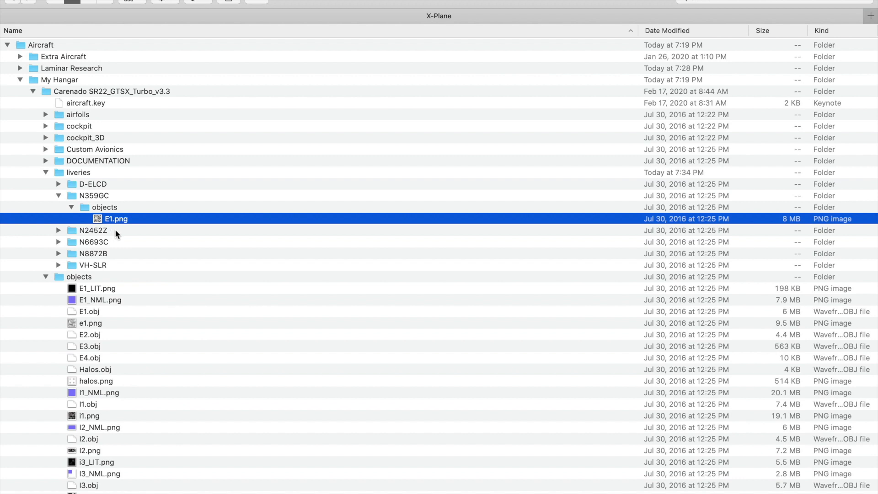
left_click(97, 322, "super")
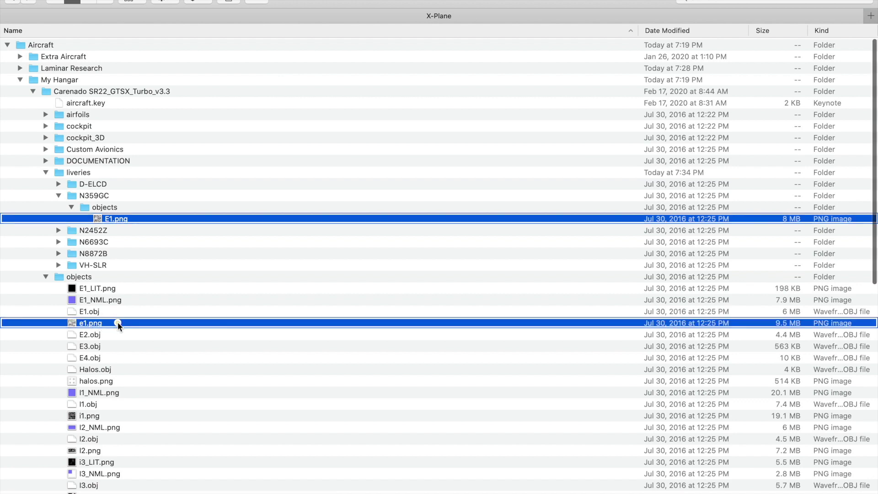
right_click(117, 322)
mouse_move(168, 254)
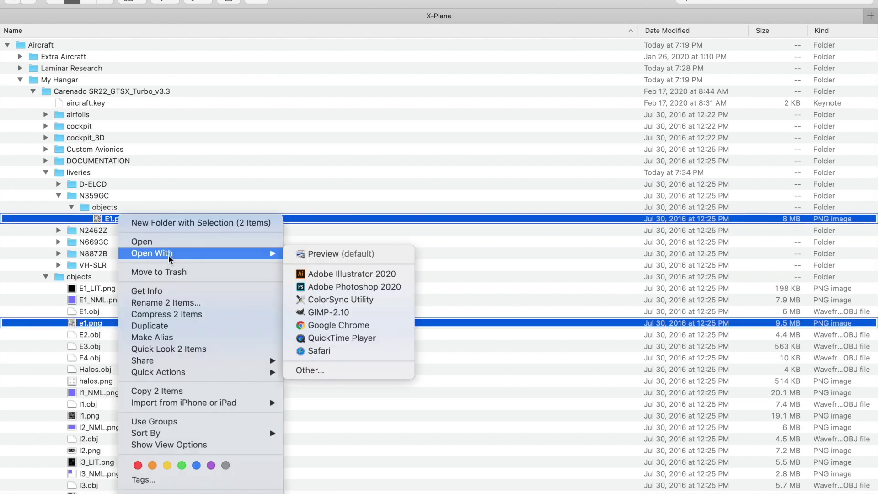
left_click(354, 286)
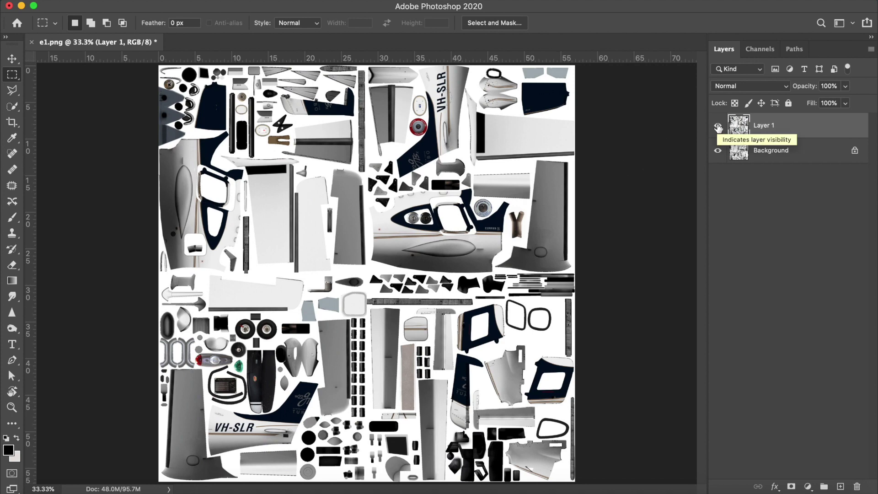
Toggle Layer 1 to compare with the original, then zoom in on the VH-SLR registration
left_click(718, 127)
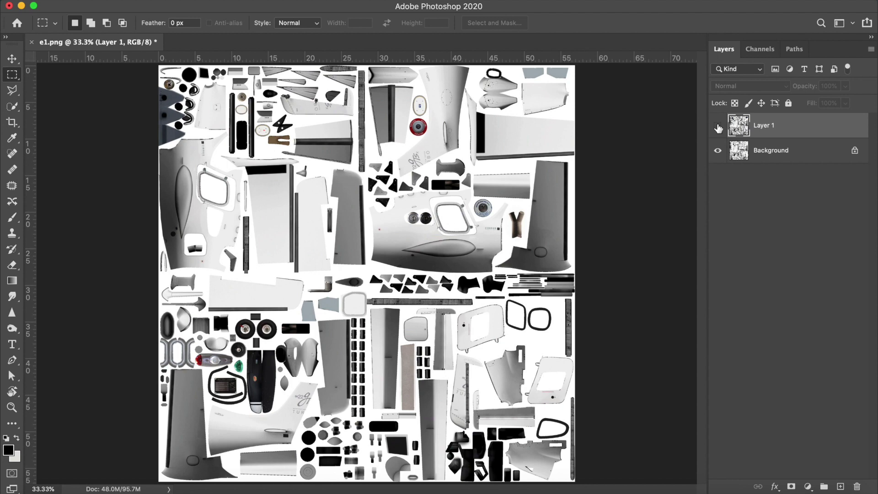
left_click(718, 128)
key("super+equal")
key("super+equal")
key("super+equal")
key("super+equal")
scroll(245, 435, "up", 1)
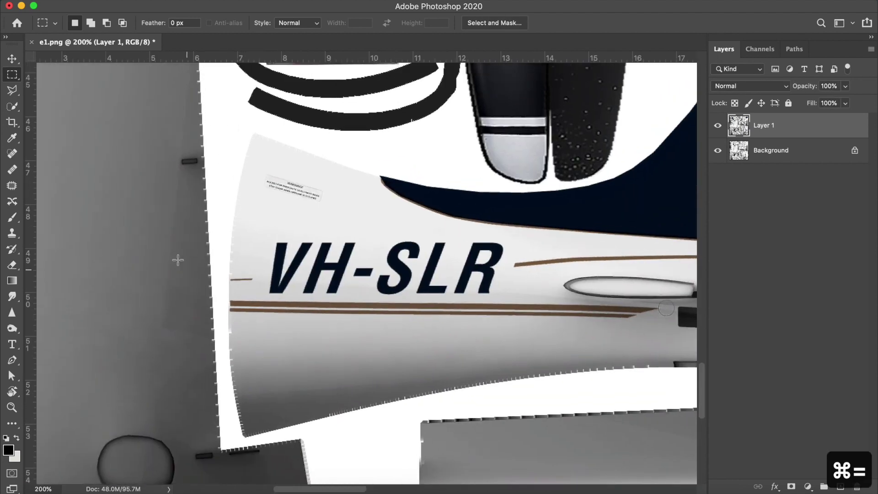
Erase the VH and hyphen of the side registration on Layer 1
left_click(12, 266)
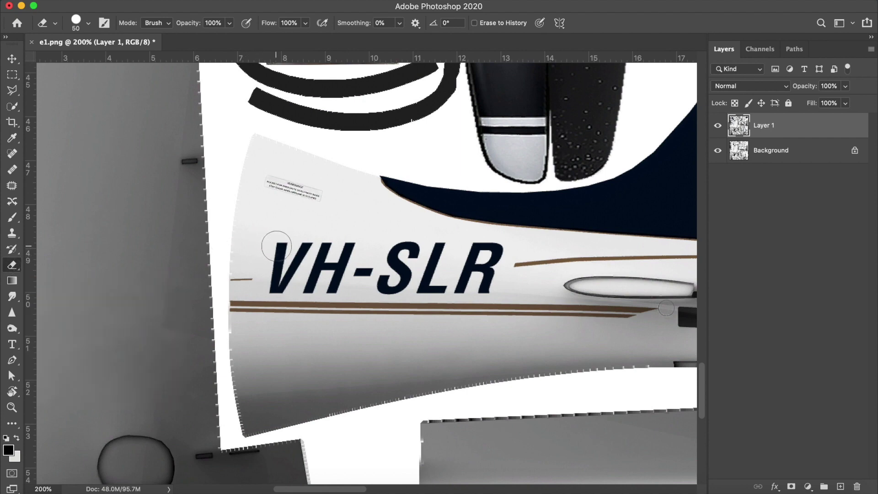
mouse_move(277, 246)
left_mouse_down()
mouse_move(355, 253)
mouse_move(343, 263)
mouse_move(281, 264)
mouse_move(273, 278)
mouse_move(404, 282)
mouse_move(385, 282)
mouse_move(486, 284)
mouse_move(495, 249)
mouse_move(467, 256)
mouse_move(438, 247)
mouse_move(426, 266)
mouse_move(413, 247)
mouse_move(386, 251)
left_mouse_up()
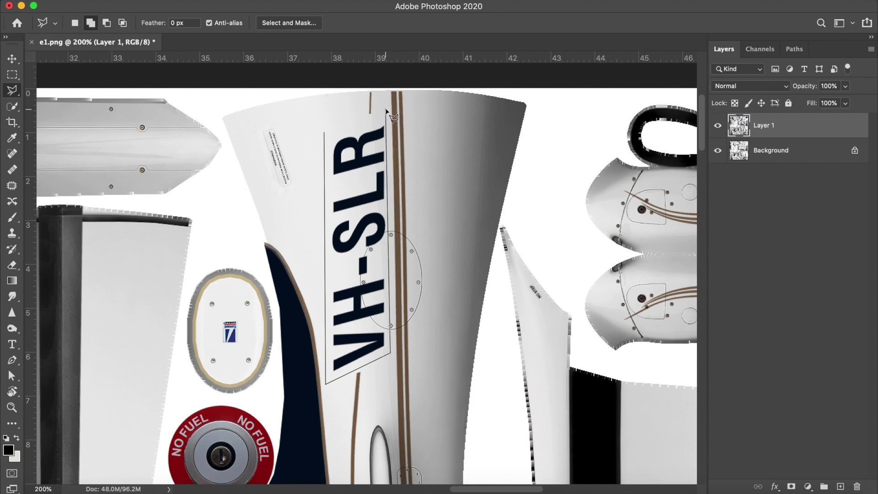
left_click(387, 111)
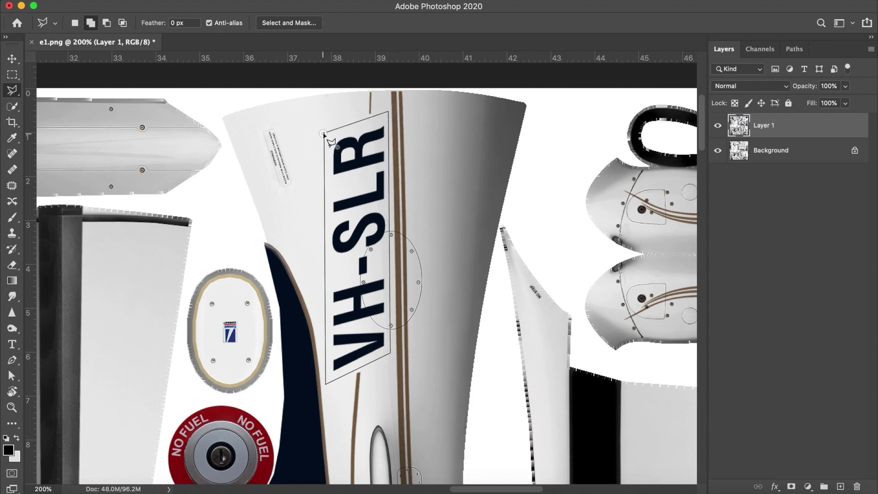
Lasso the upright VH-SLR lettering, clear it with Edit > Clear, and deselect
left_click(323, 133)
left_click(119, 2)
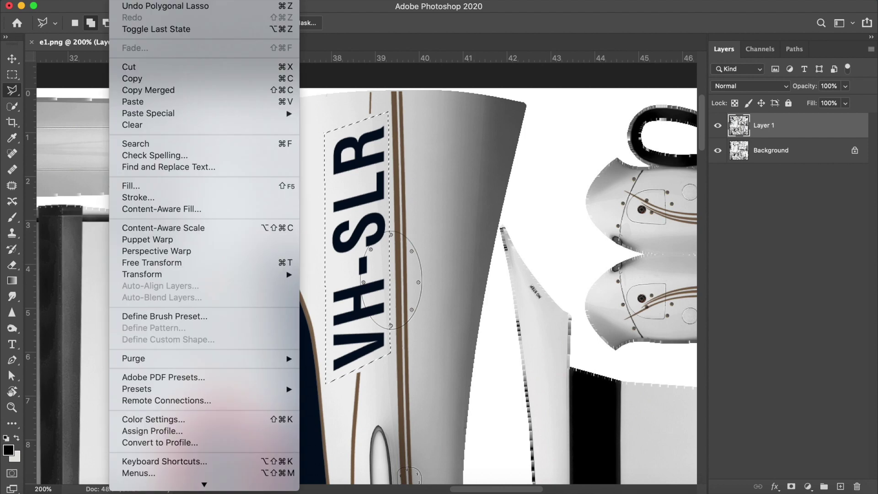
left_click(138, 125)
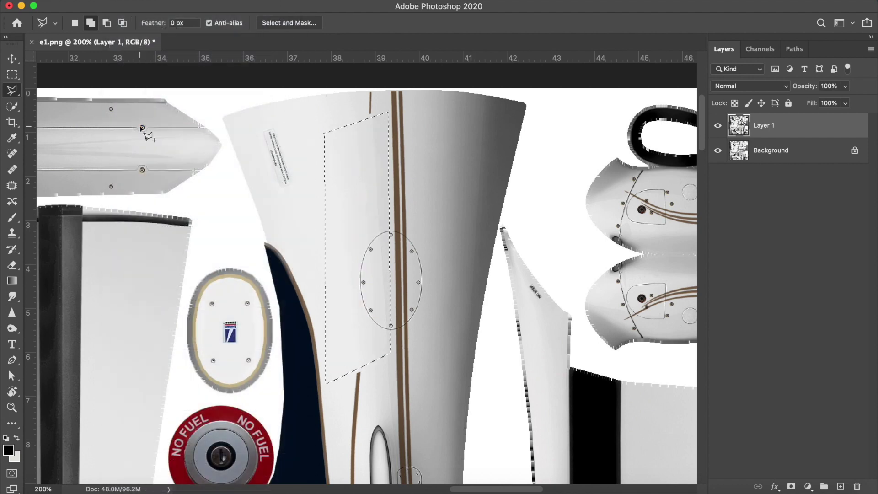
left_click(12, 74)
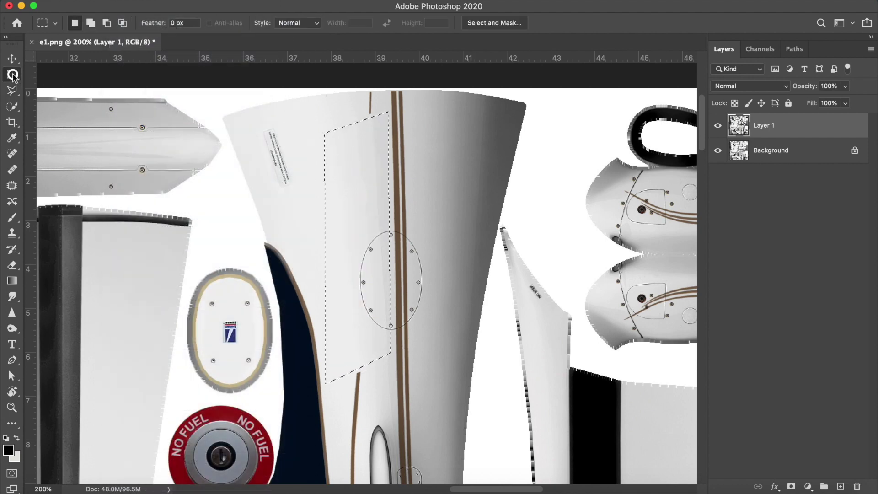
left_click(228, 165)
Add N359GC text on the cleared fuselage panel and shift it slightly down into place
left_click(718, 150)
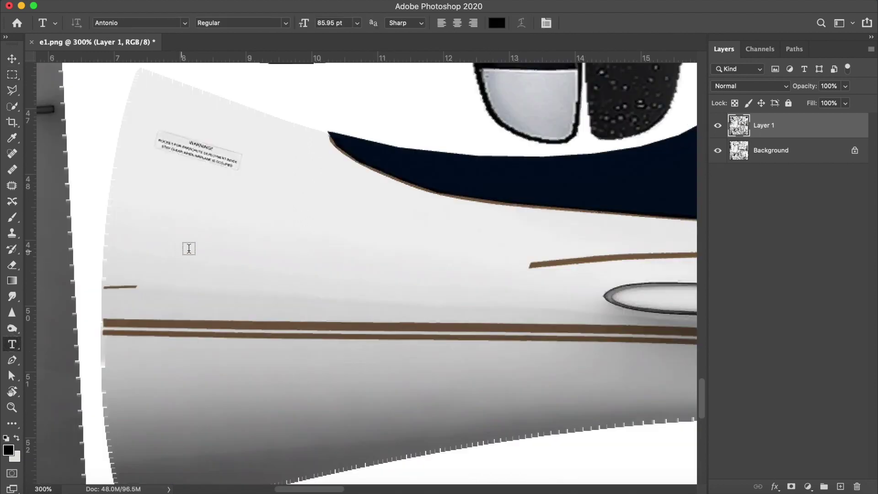
left_click(217, 259)
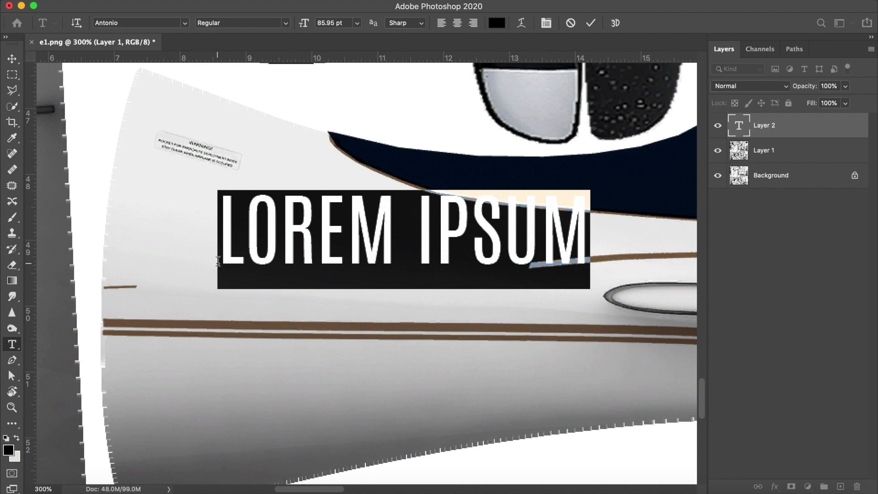
type("N359GC")
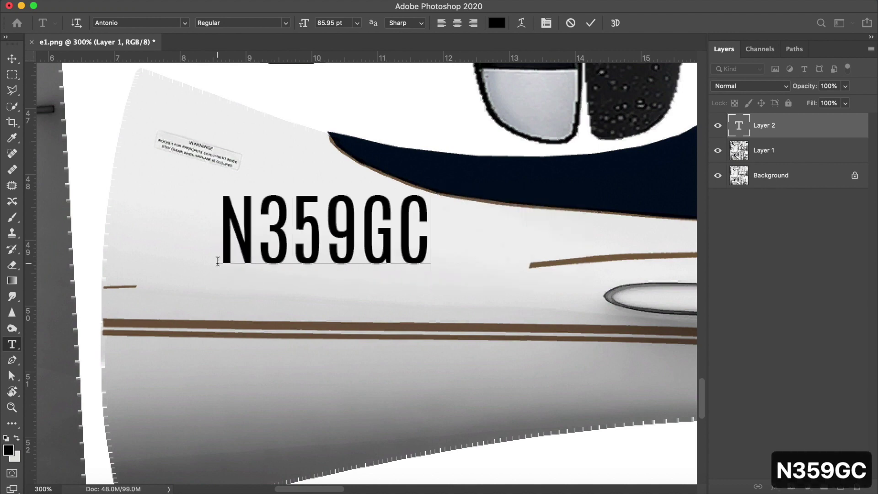
left_click(12, 59)
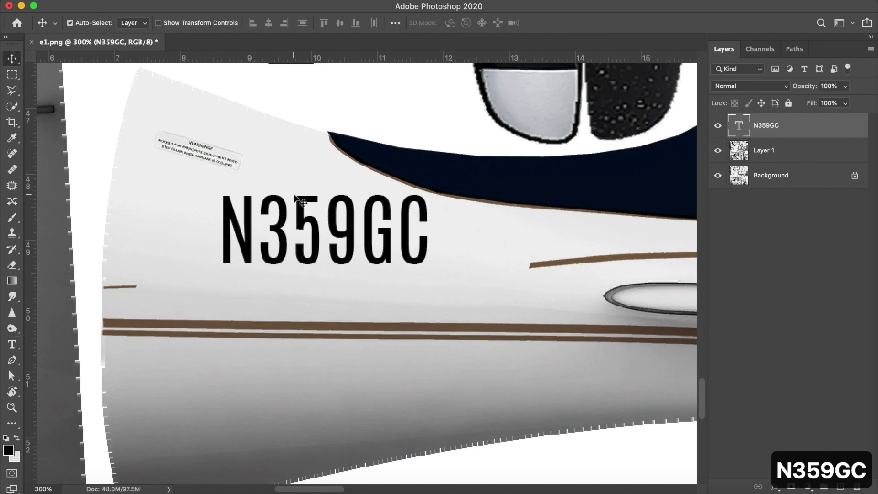
key("super+t")
left_click_drag(325, 237, 320, 255)
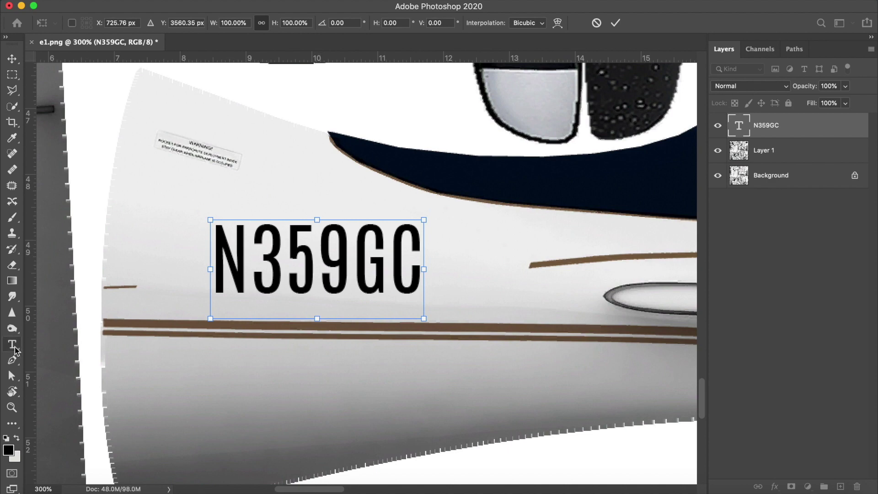
left_click(17, 349)
Change the N359GC lettering to the bold Komu font
left_click(220, 259)
left_click_drag(219, 260, 432, 257)
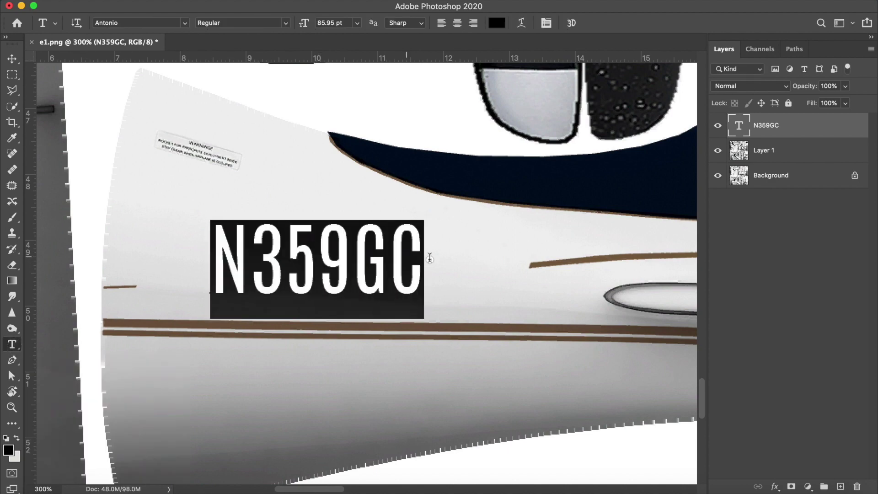
left_click(186, 24)
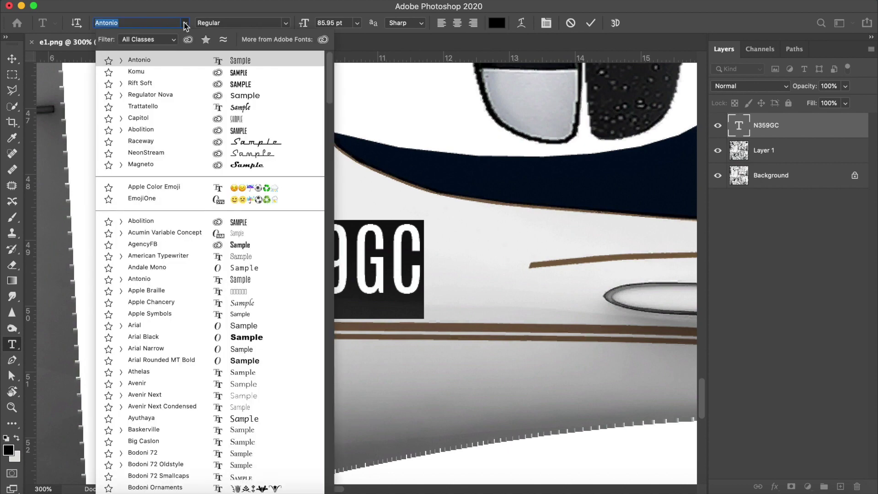
left_click(175, 72)
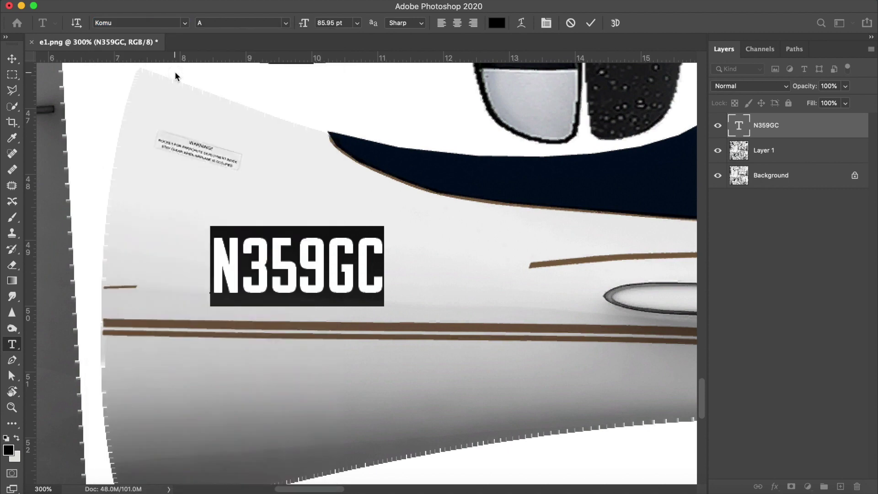
left_click(12, 59)
Scale N359GC to about 134%, nudge it into position, and begin Save As
key("super+t")
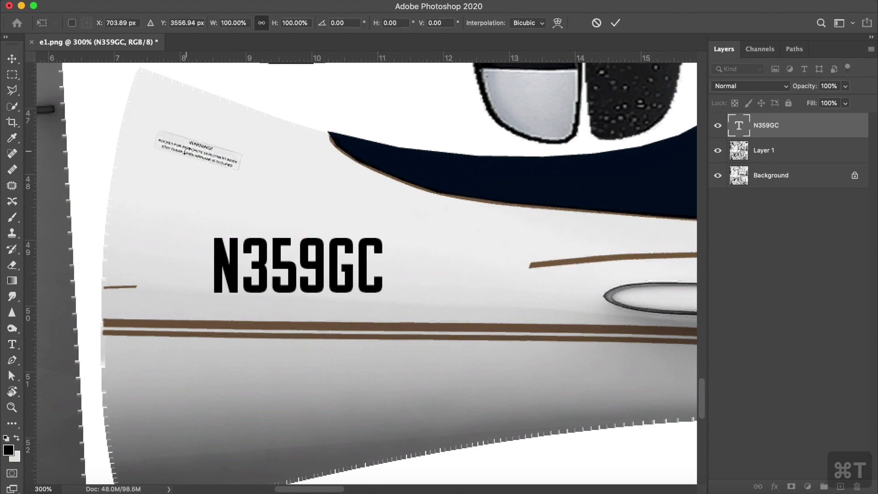
left_click_drag(385, 226, 439, 187)
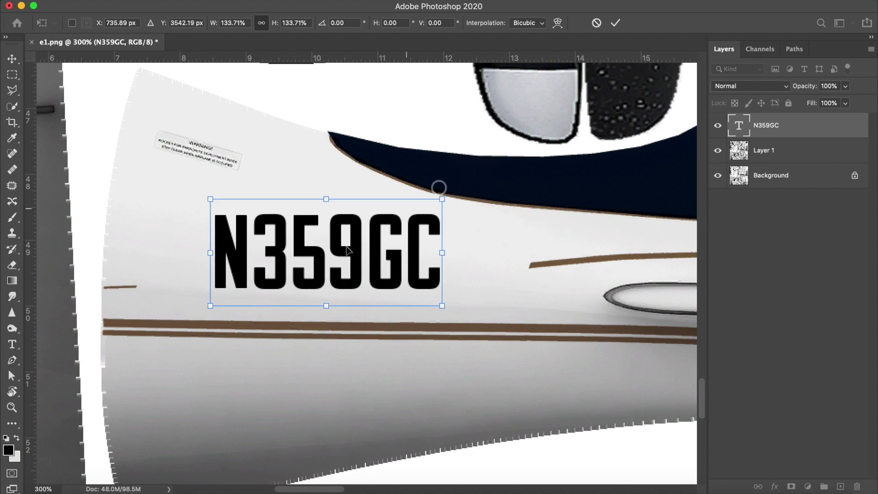
left_click_drag(334, 249, 333, 250)
left_click_drag(337, 258, 343, 264)
key("Return")
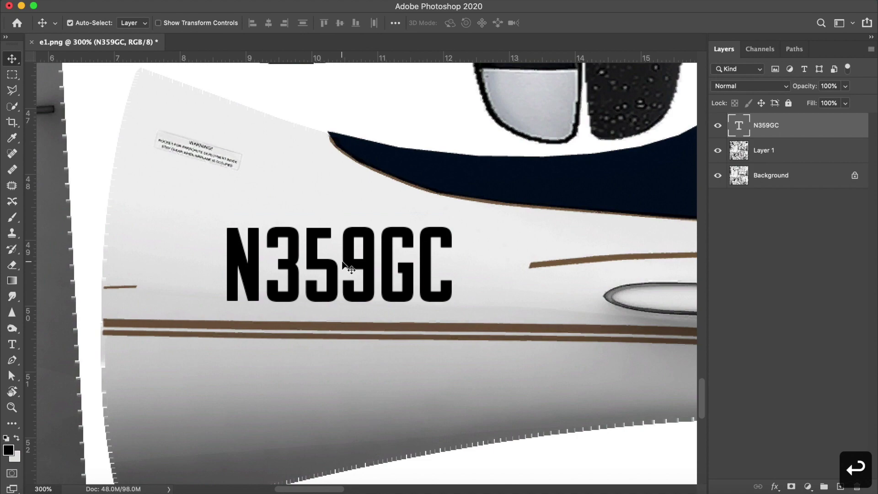
key("super+minus")
key("super+minus")
key("super+minus")
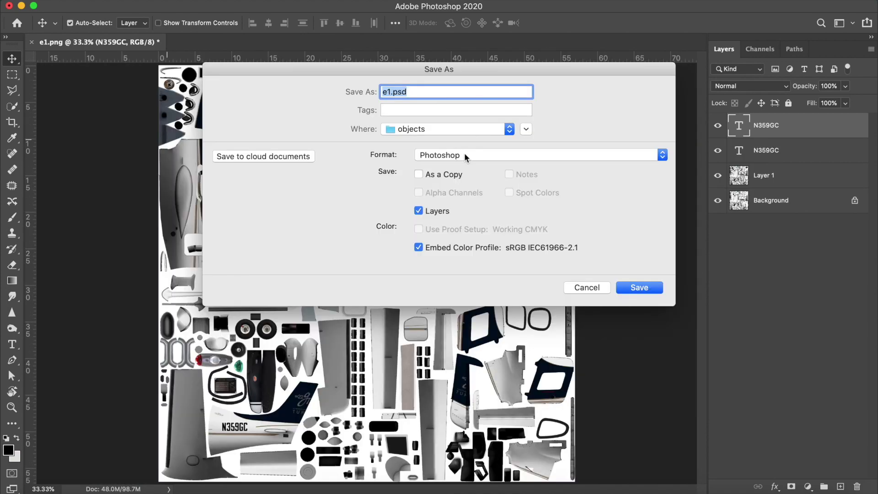
left_click(465, 153)
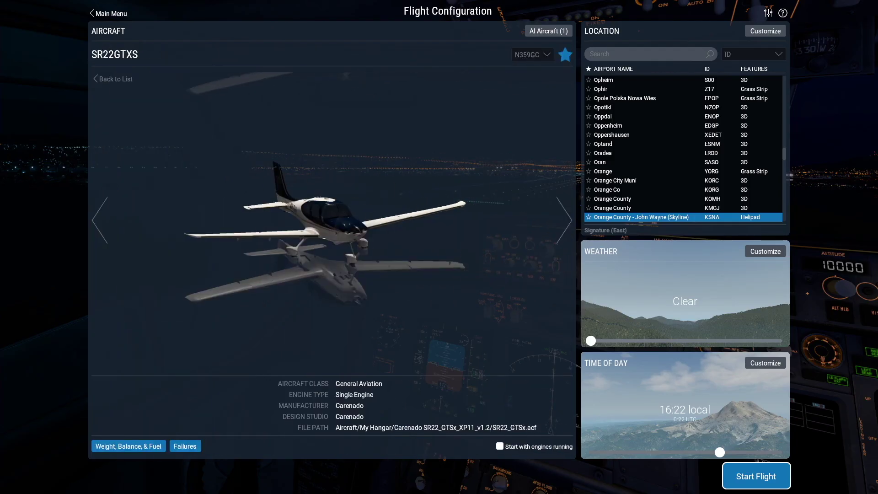
Confirm N359GC is the selected SR22GTXS livery in Flight Configuration
left_click(532, 54)
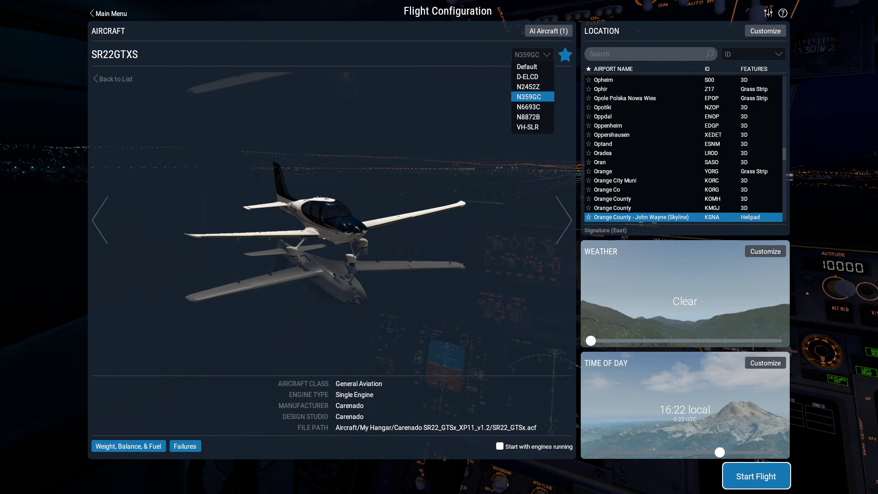
key("Escape")
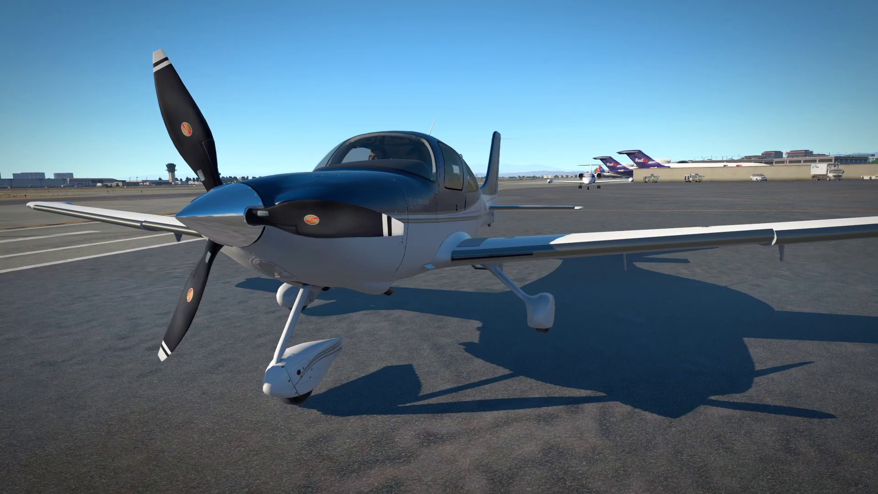